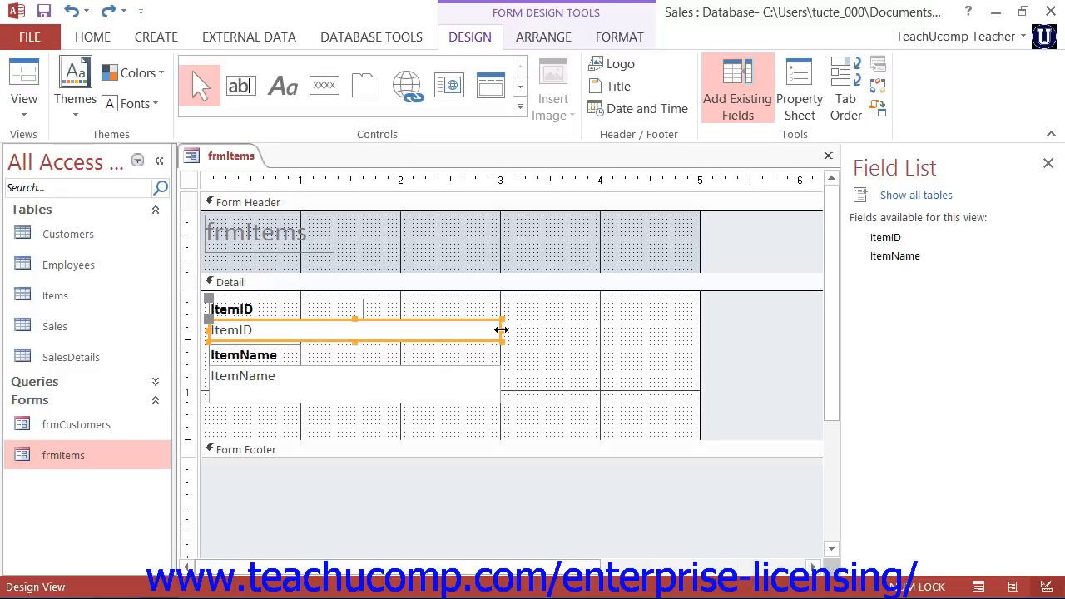
# Widen the ItemID text box to the 4-inch ruler mark in Design View, and slightly further in Layout View.
pyautogui.moveTo(501, 329); pyautogui.dragTo(600, 327)
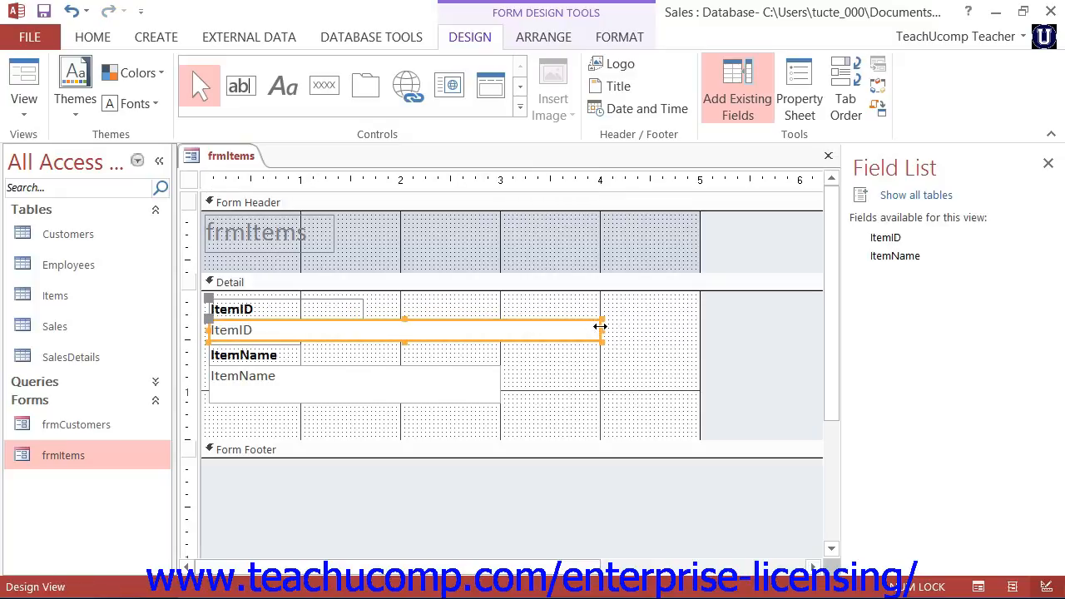
pyautogui.click(23, 115)
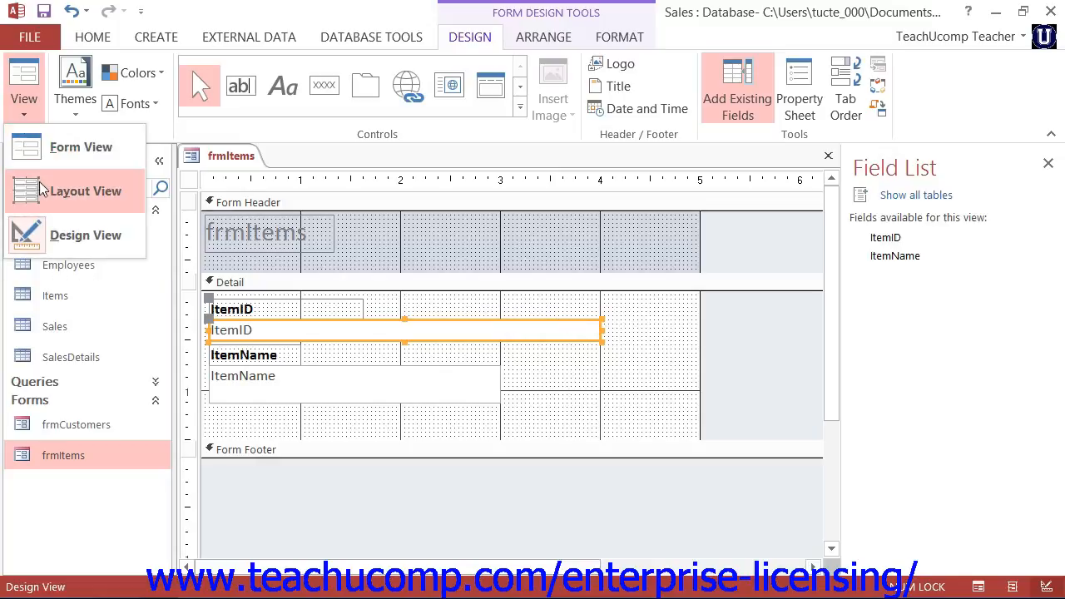
pyautogui.click(83, 191)
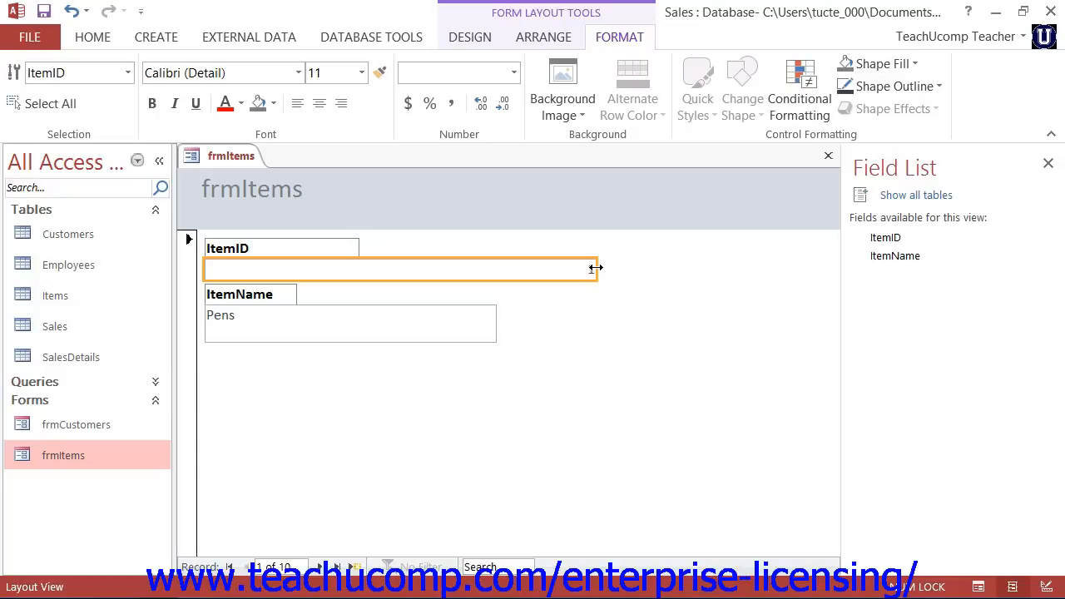
pyautogui.moveTo(596, 268); pyautogui.dragTo(632, 268)
# In Design View, move the frmItems title label rightward within the Form Header to start at about 1.4 inches.
pyautogui.click(468, 38)
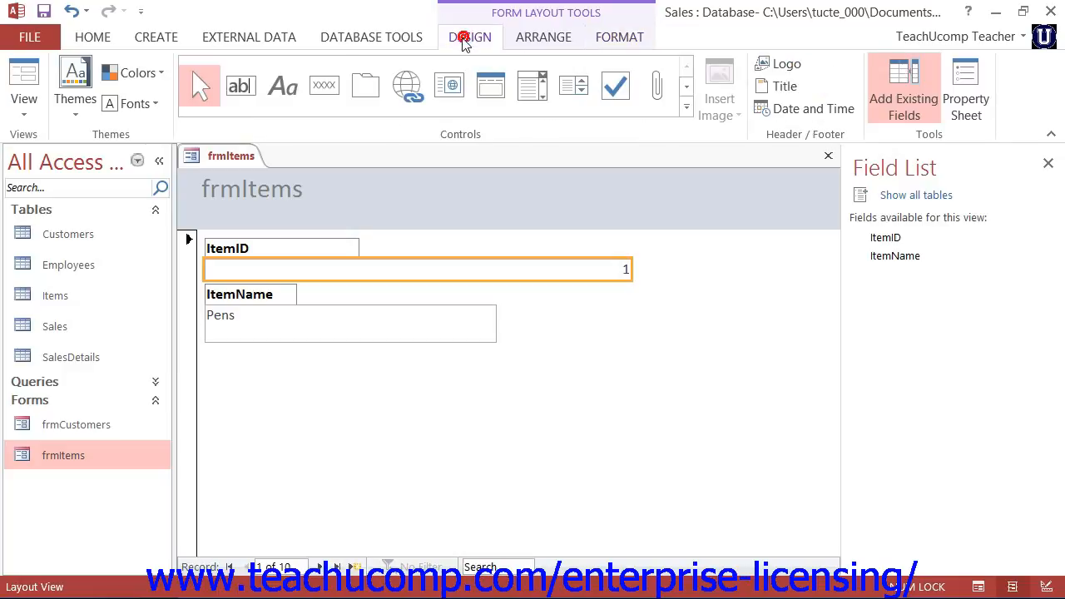
pyautogui.click(24, 104)
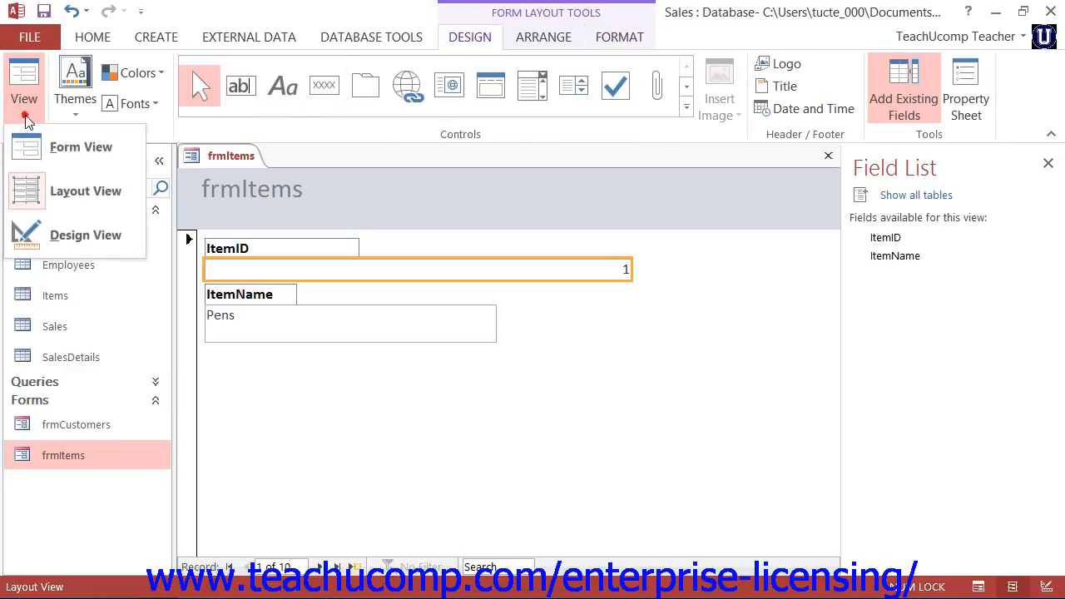
pyautogui.click(56, 230)
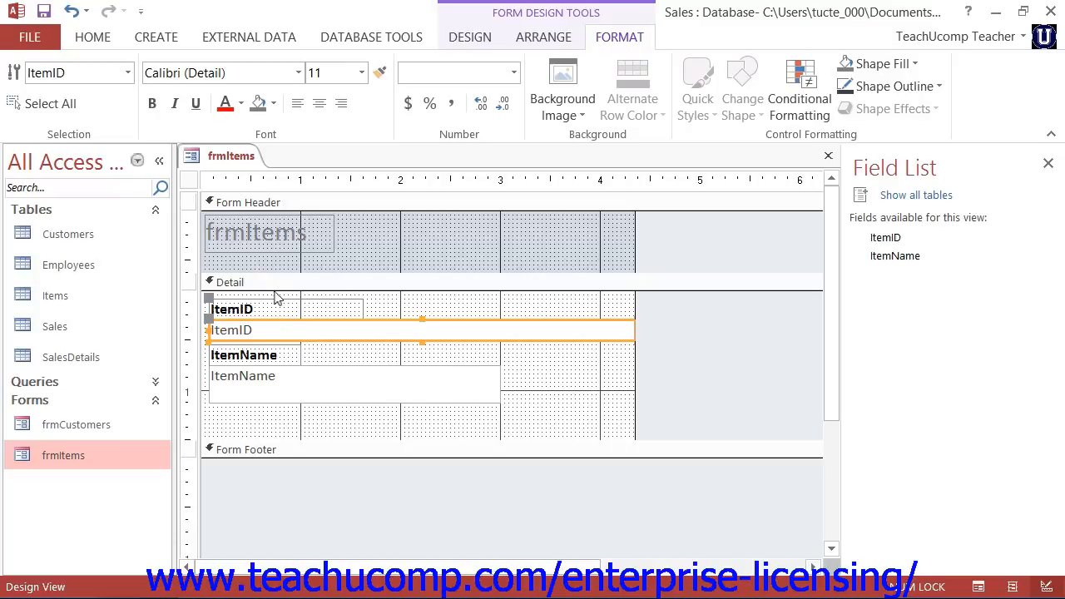
pyautogui.click(263, 238)
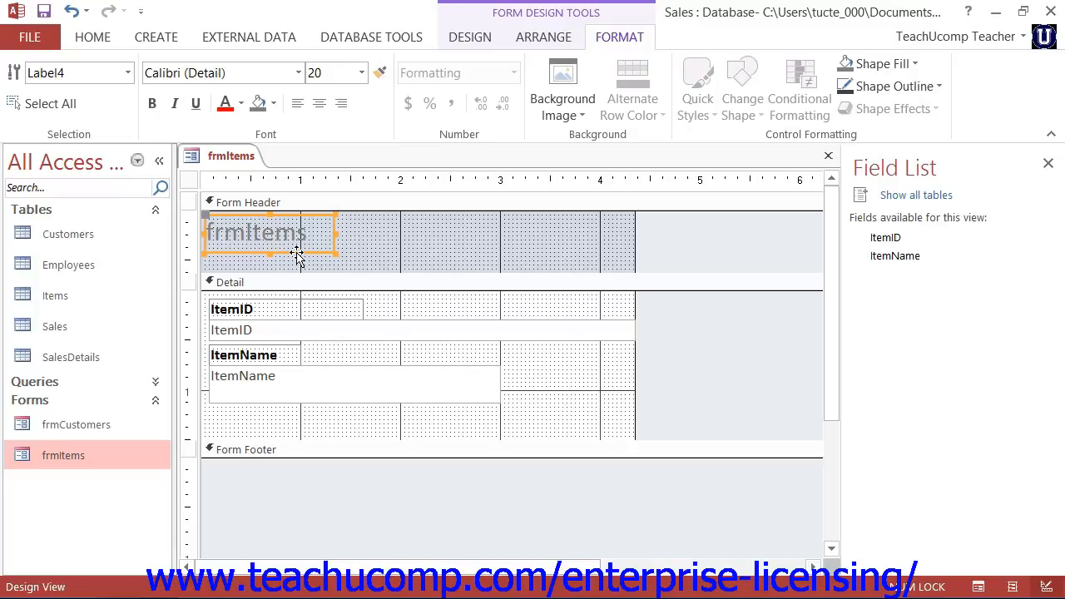
pyautogui.moveTo(298, 253); pyautogui.dragTo(433, 254)
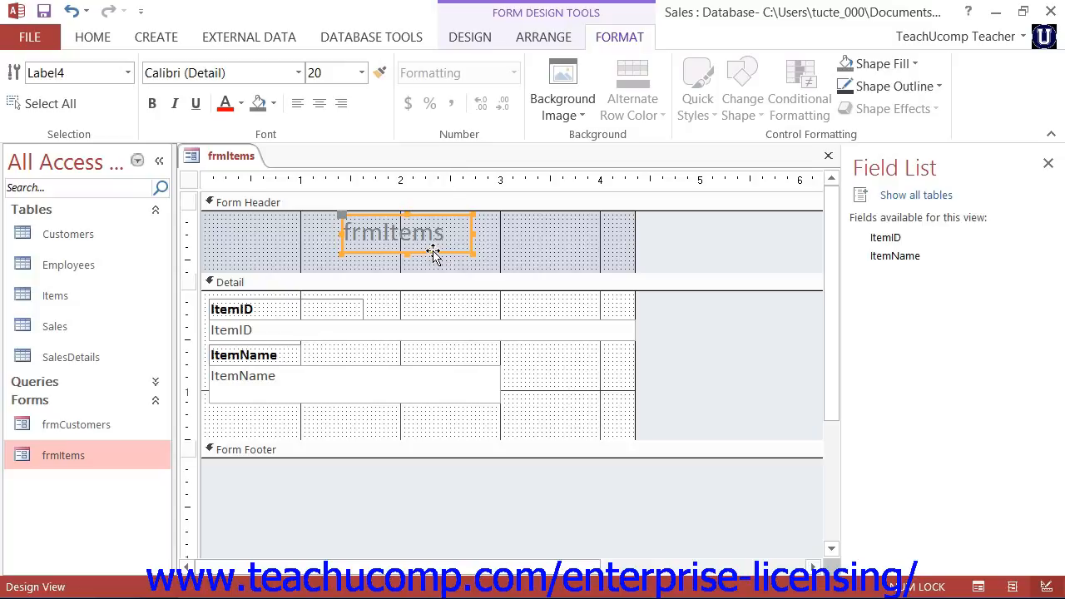
# In Layout View, move the frmItems title label back toward the form's left edge, roughly above the ItemID label.
pyautogui.click(471, 38)
pyautogui.click(22, 110)
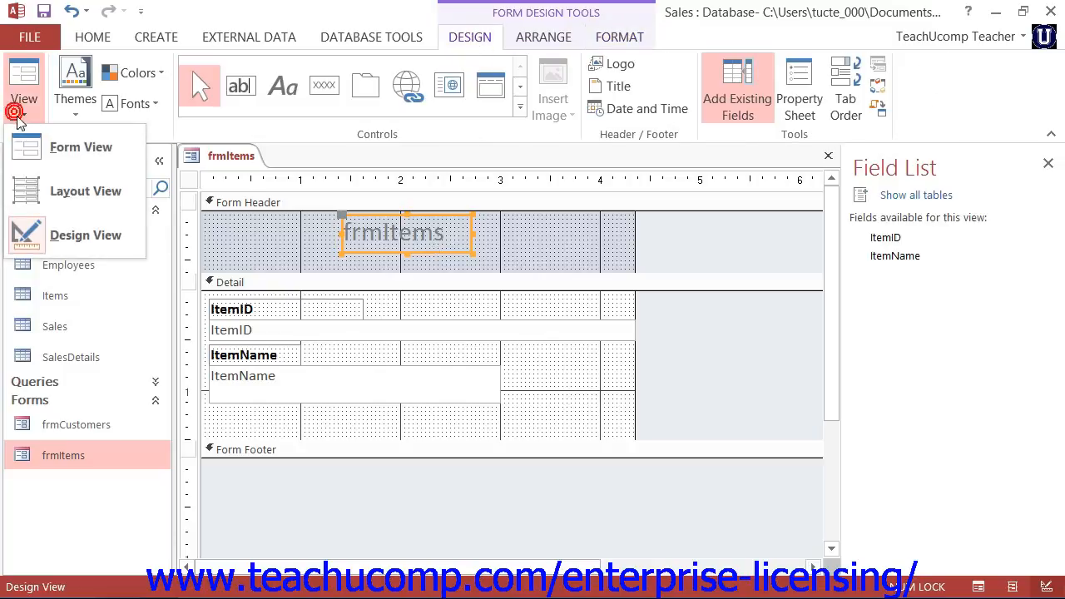
pyautogui.click(55, 185)
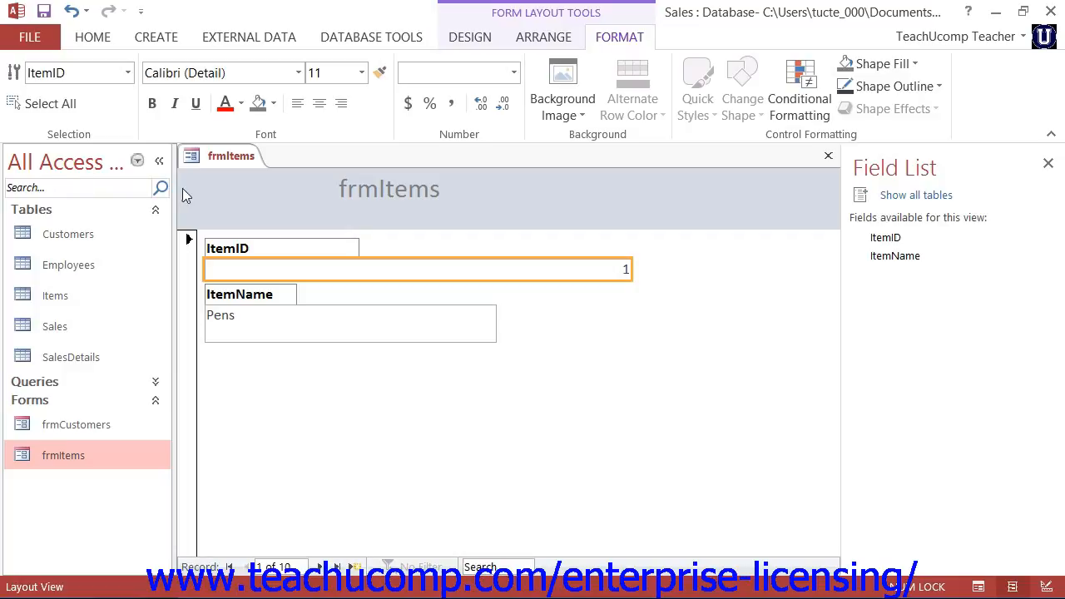
pyautogui.click(368, 191)
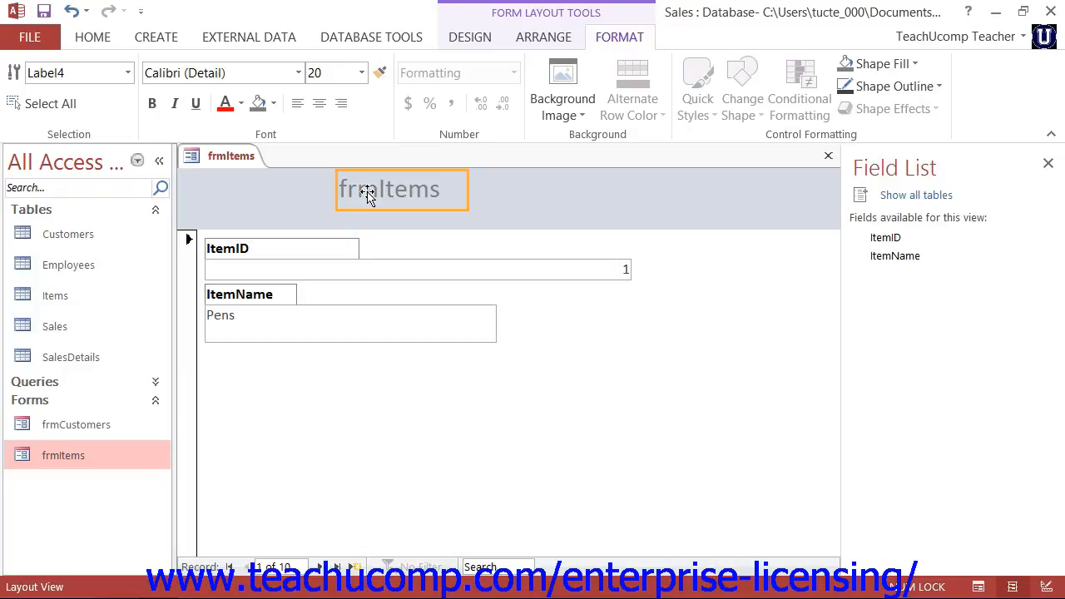
pyautogui.moveTo(367, 192); pyautogui.dragTo(276, 190)
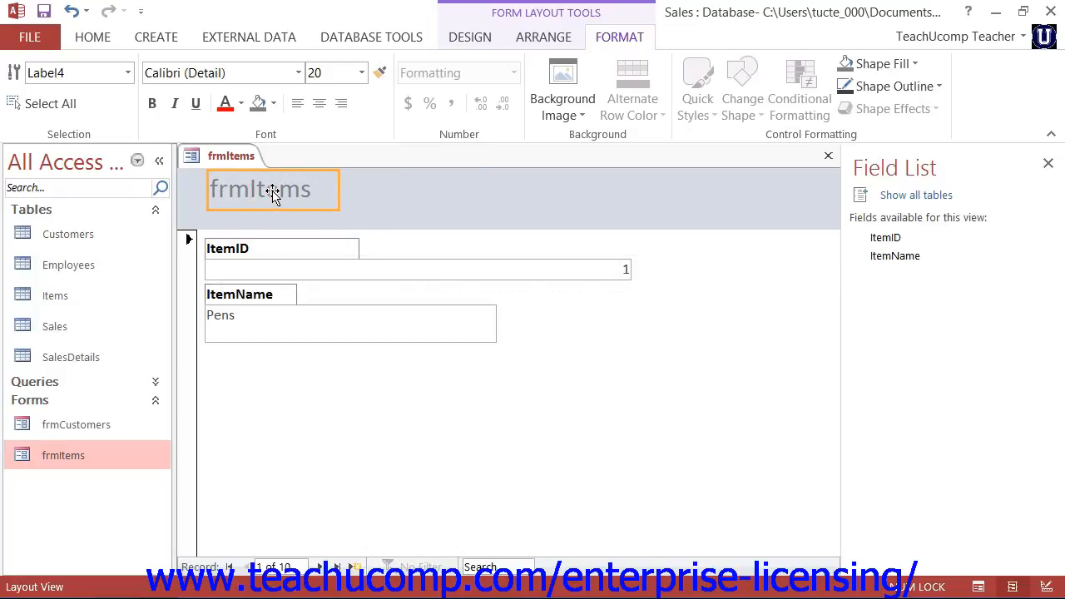
# In Design View, move the ItemName text box together with its attached label down about 0.3 inch in the Detail section.
pyautogui.click(456, 38)
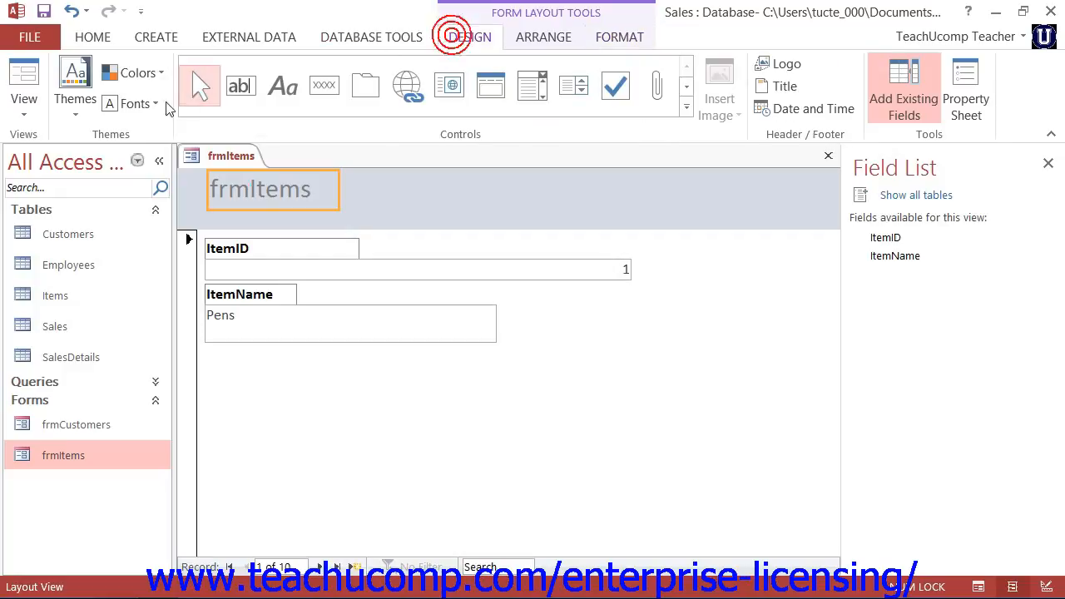
pyautogui.click(33, 115)
pyautogui.click(58, 233)
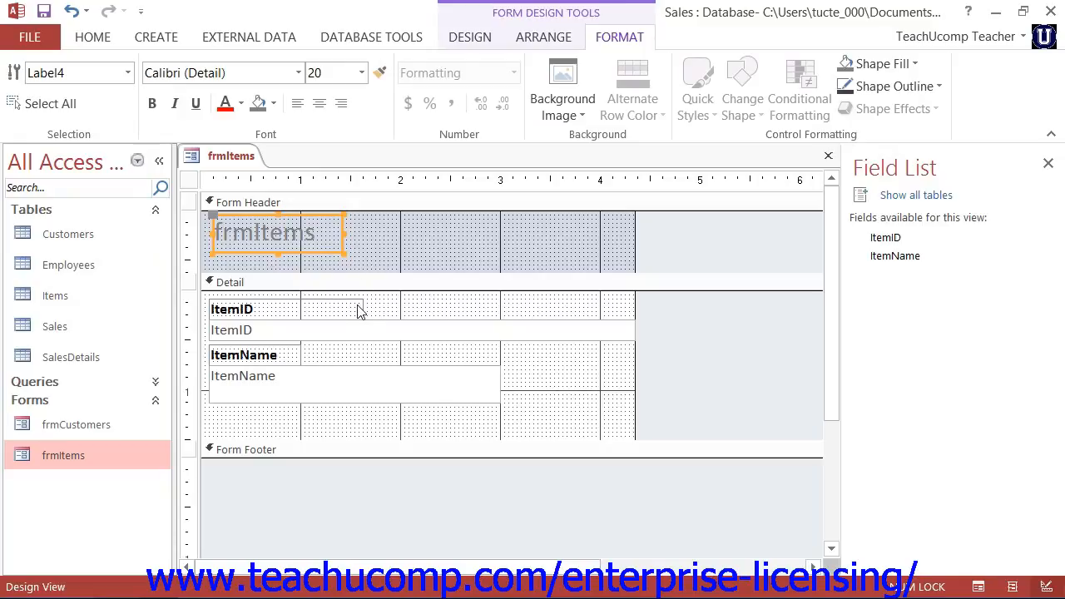
pyautogui.click(320, 401)
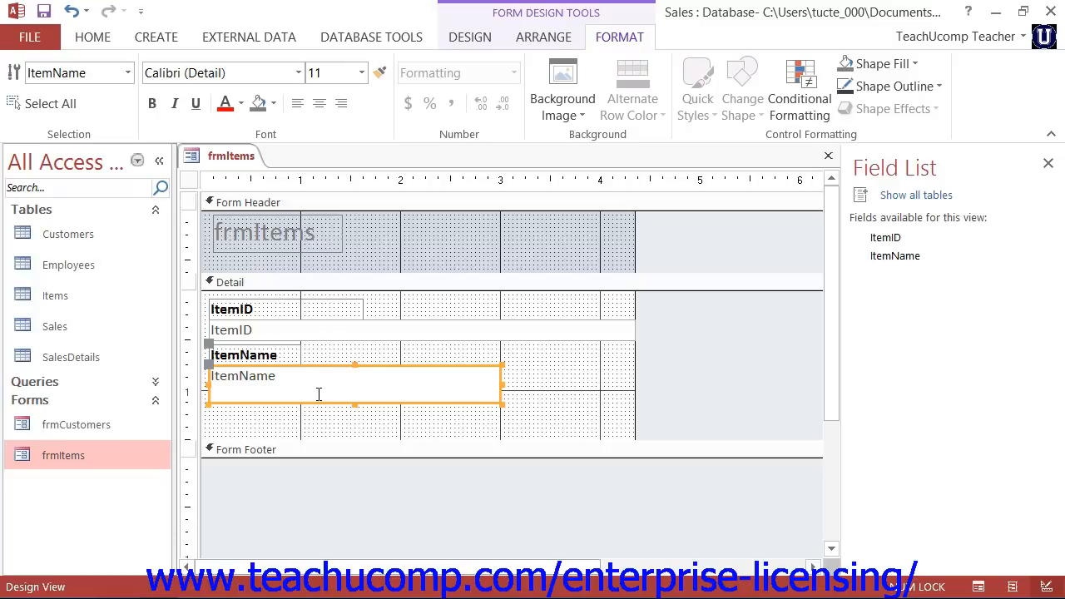
pyautogui.click(285, 353)
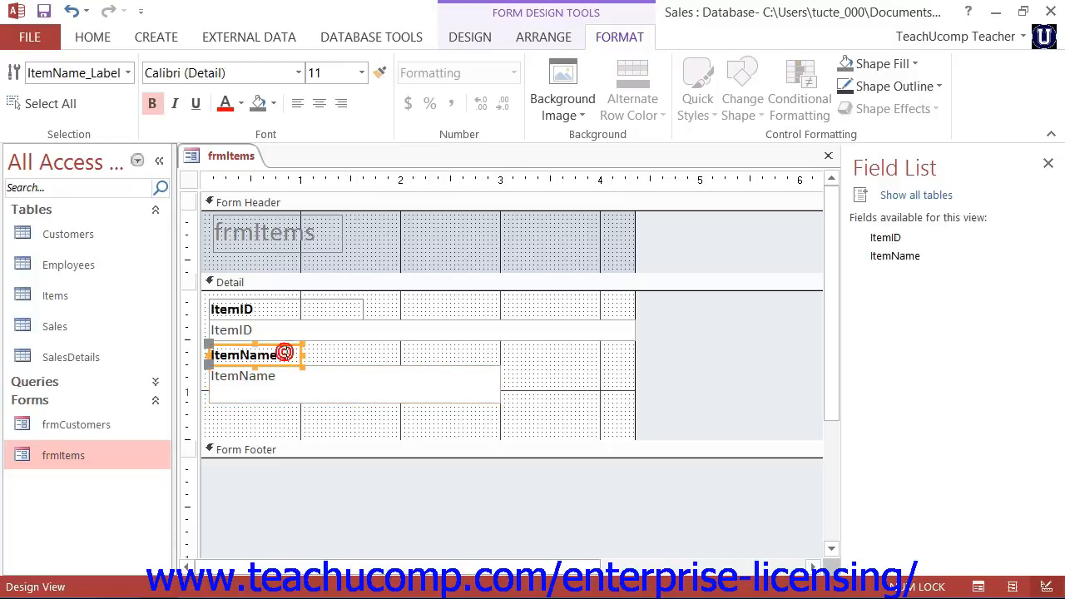
pyautogui.keyDown('shift'); pyautogui.click(341, 387); pyautogui.keyUp('shift')
pyautogui.click(341, 387)
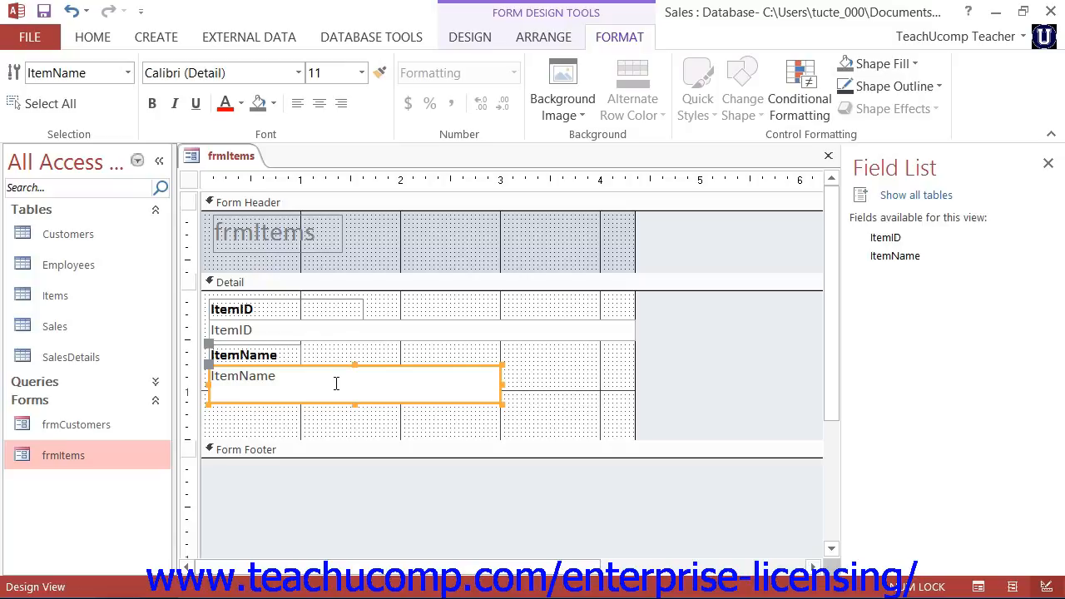
pyautogui.click(275, 358)
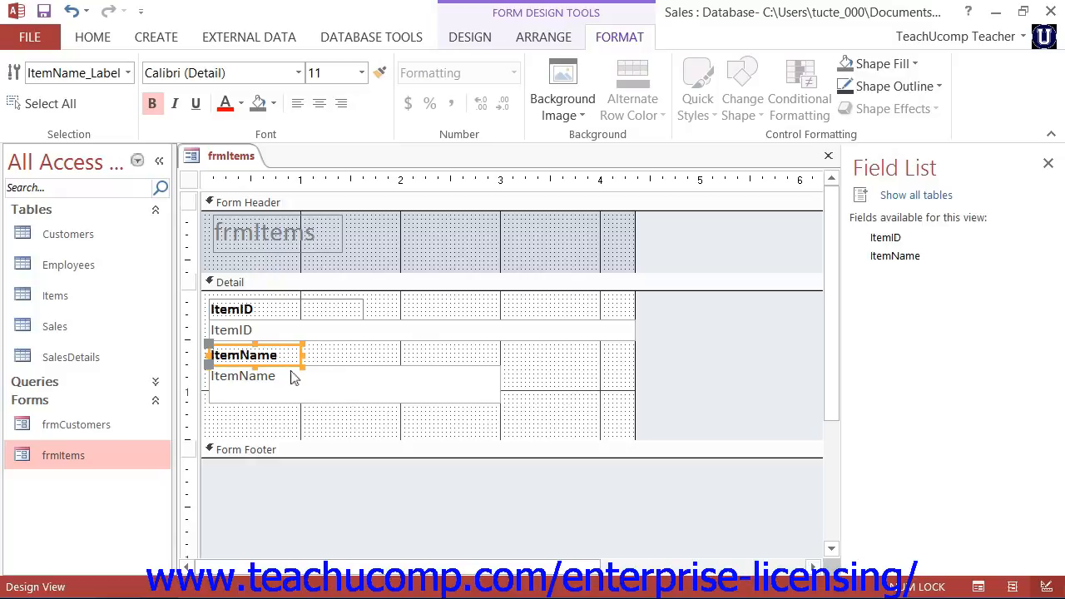
pyautogui.click(300, 380)
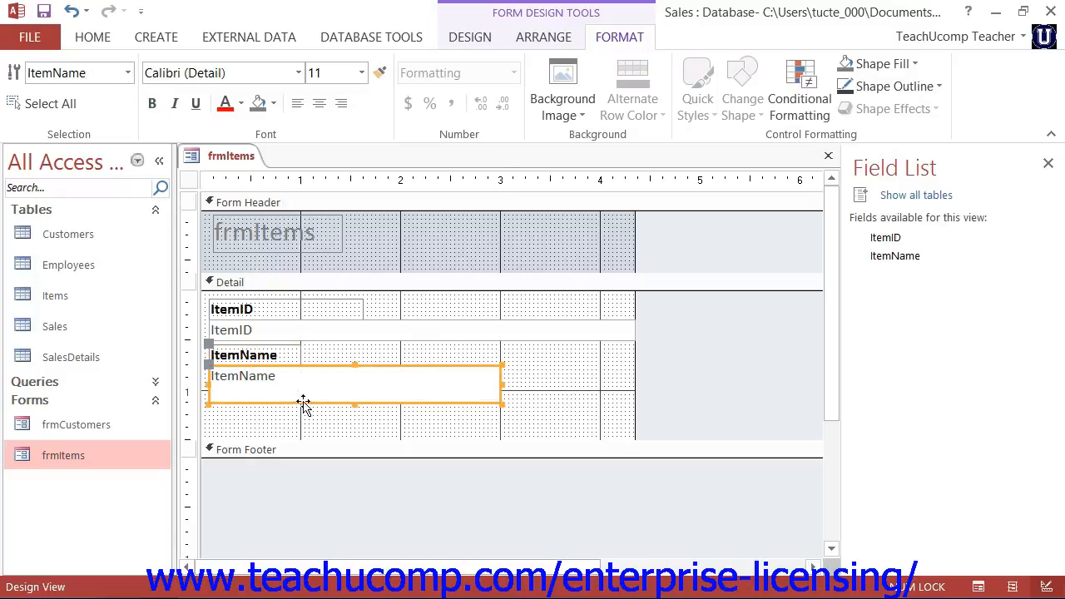
pyautogui.click(309, 406)
pyautogui.moveTo(310, 407); pyautogui.dragTo(312, 440)
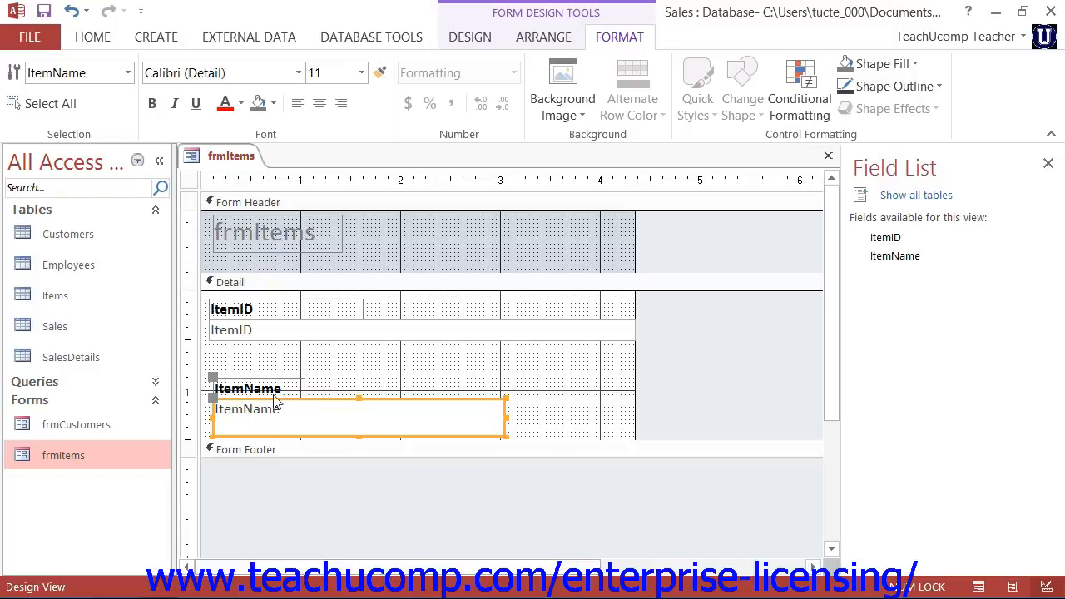
# Move only the ItemName label up about 0.3 inch, separately from its text box.
pyautogui.click(214, 378)
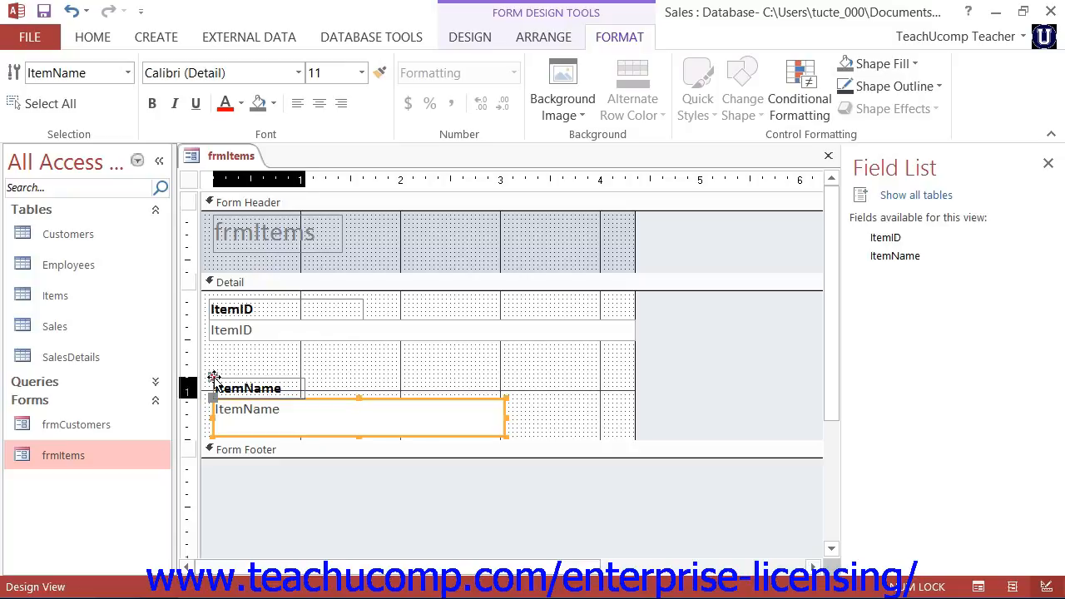
pyautogui.moveTo(214, 379); pyautogui.dragTo(220, 353)
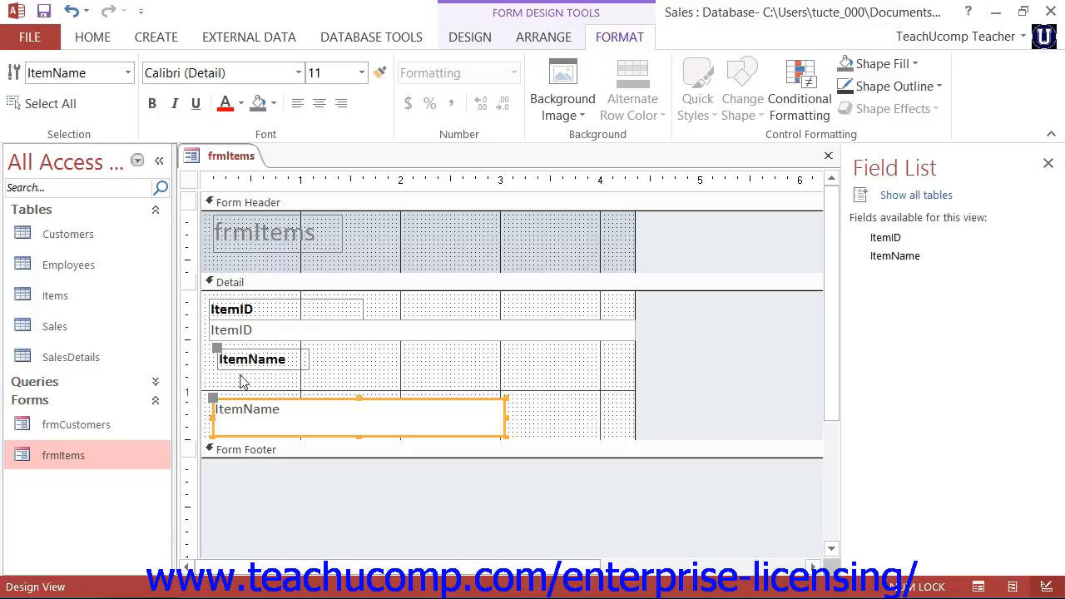
# In Layout View, move the ItemName text box up so it sits directly beneath its label.
pyautogui.click(471, 38)
pyautogui.click(24, 108)
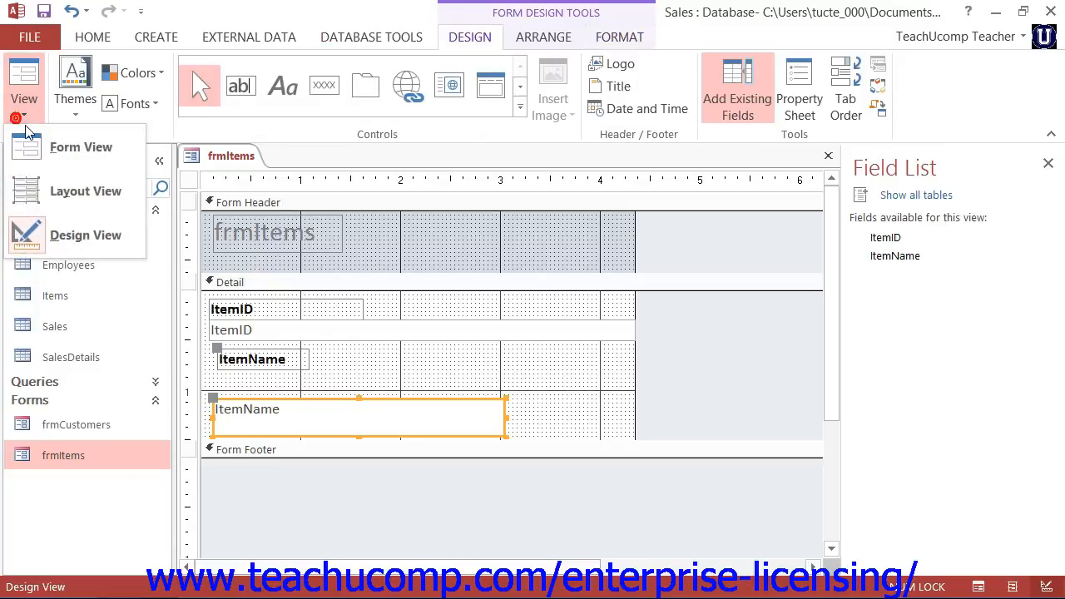
pyautogui.click(38, 188)
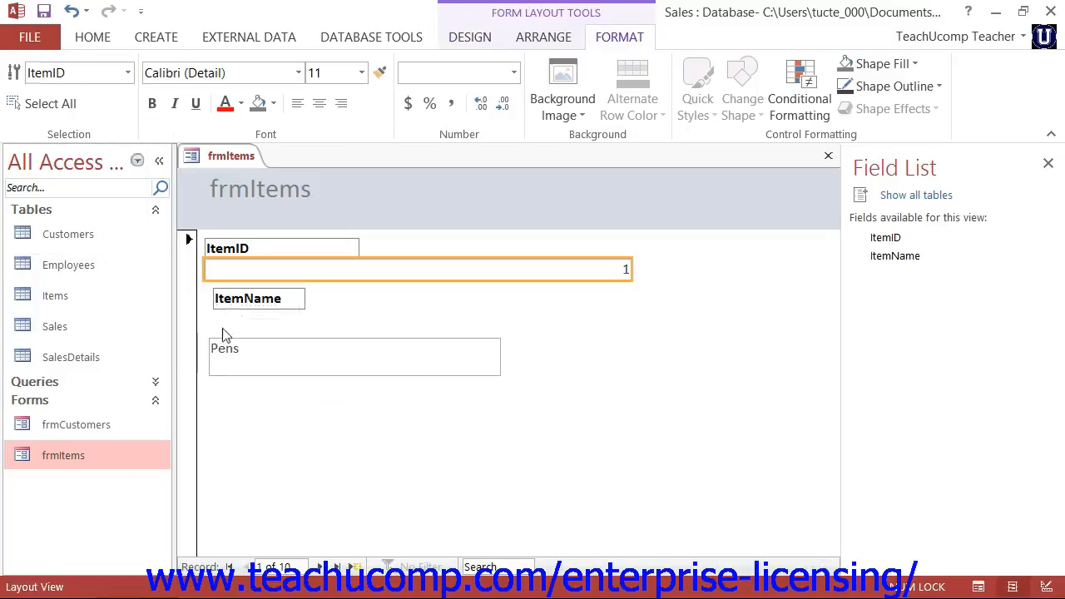
pyautogui.click(226, 351)
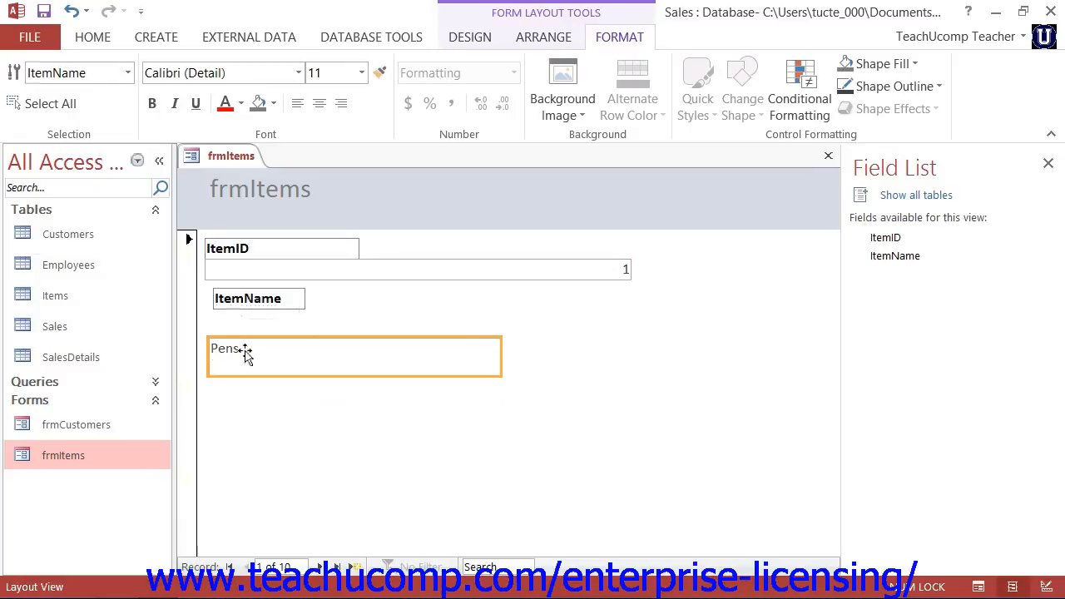
pyautogui.click(243, 350)
pyautogui.moveTo(245, 341)
pyautogui.mouseDown()
pyautogui.moveTo(233, 321)
pyautogui.moveTo(261, 334)
pyautogui.mouseUp()
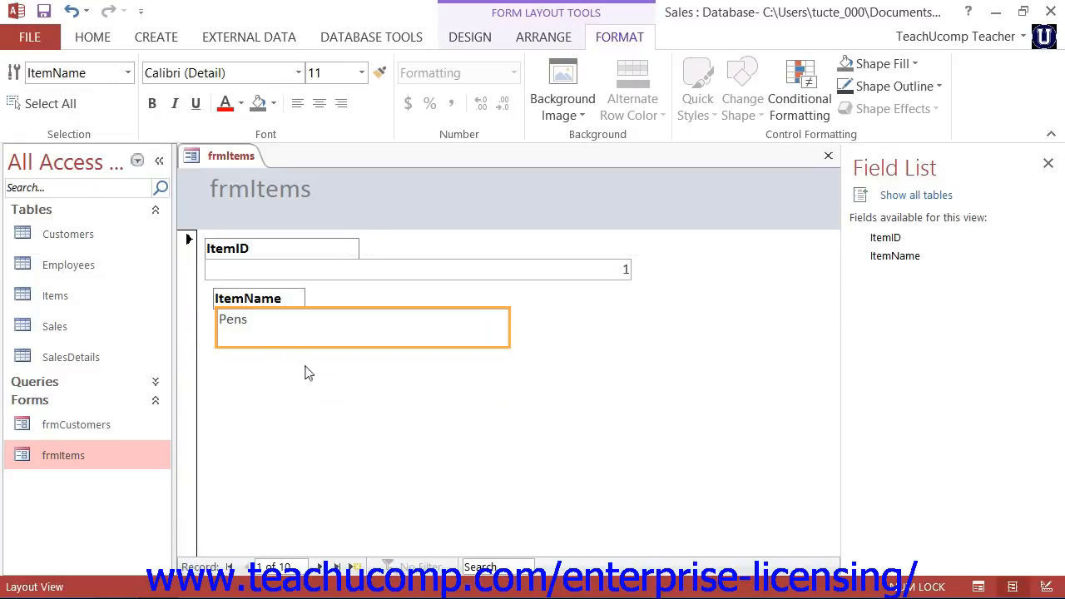